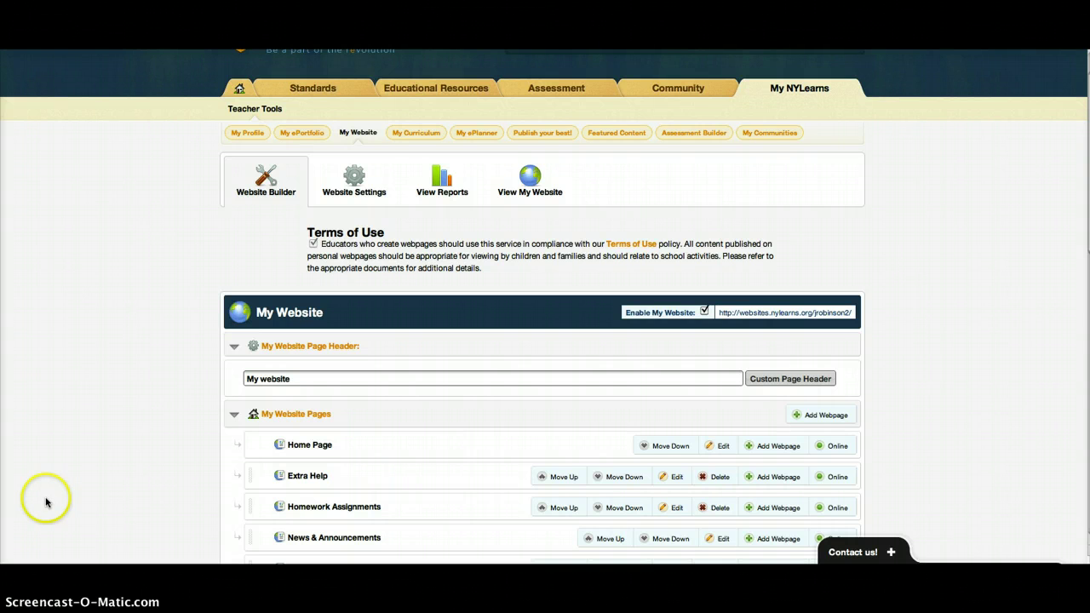
Open the Extra Help webpage for editing
scroll(45, 501, down, 3)
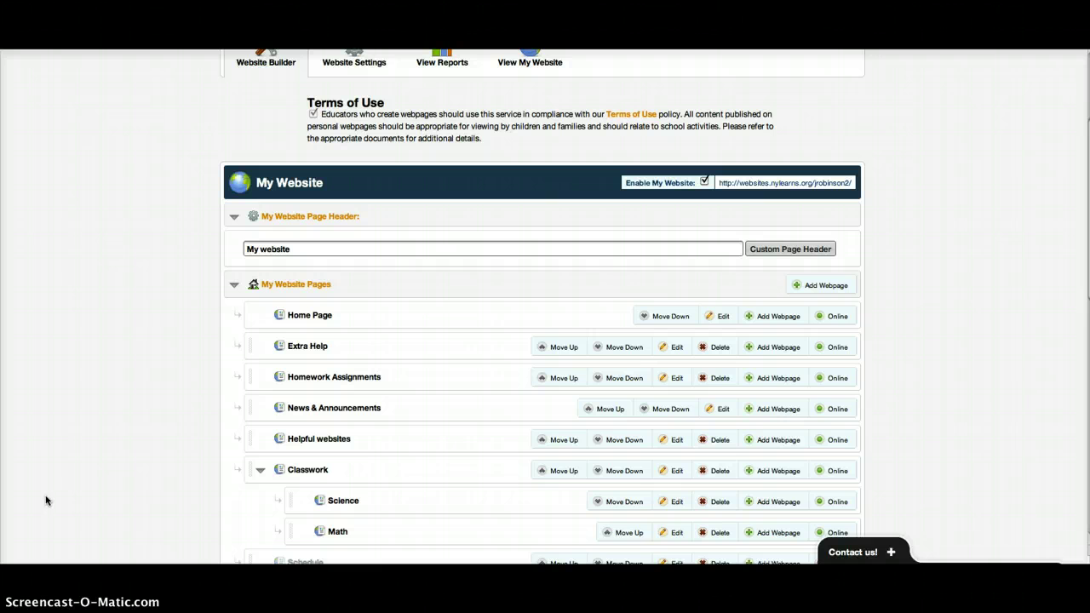
click(674, 347)
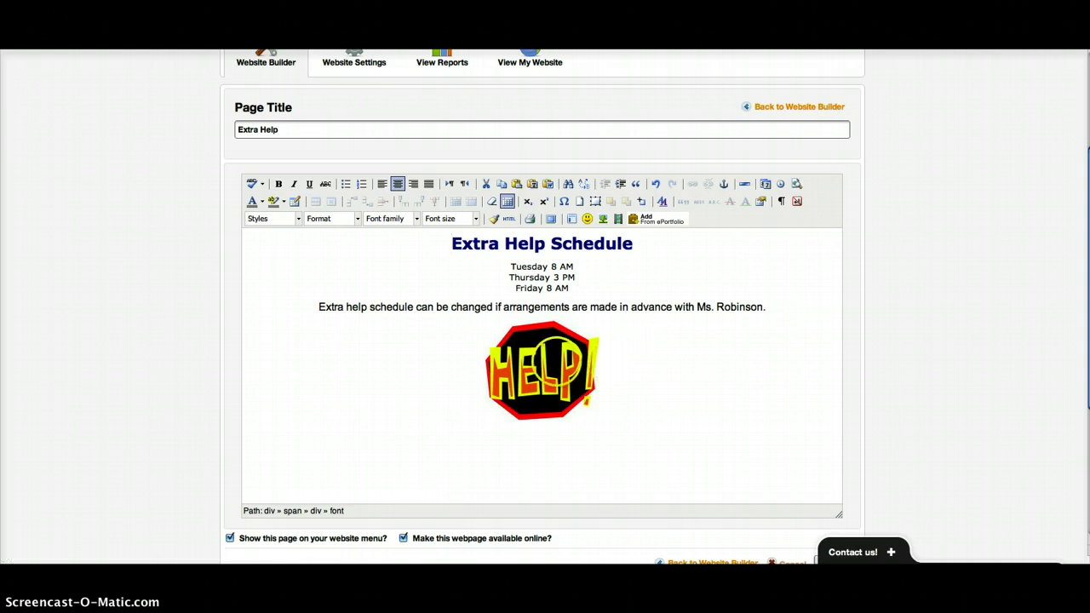
Try to move the HELP! image sideways, left-align it, and centre it again beneath the schedule text
click(557, 371)
click(613, 372)
drag(591, 374, 637, 384)
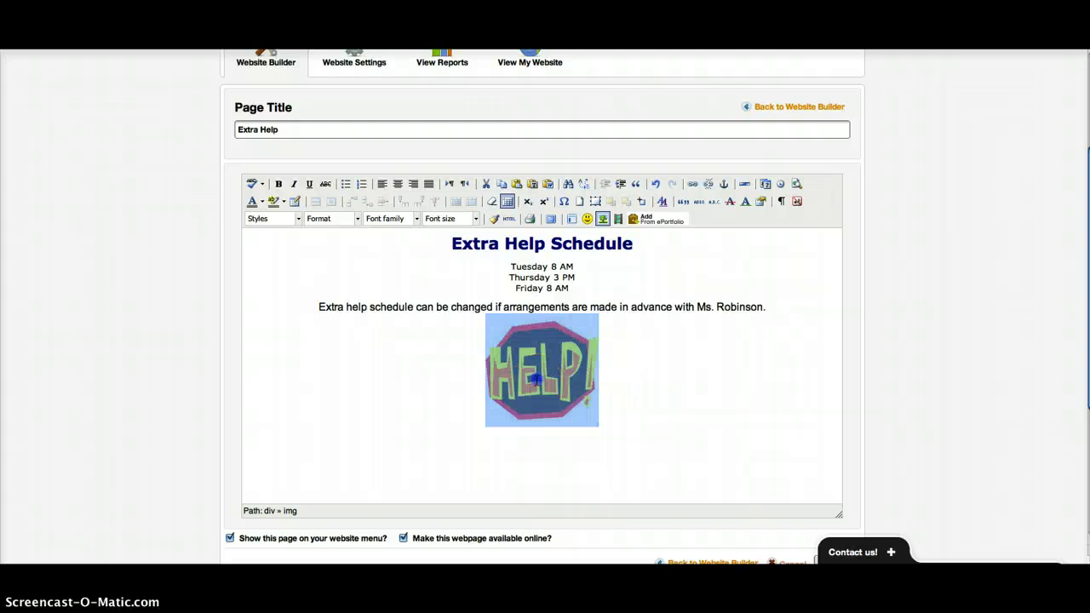
drag(545, 379, 475, 397)
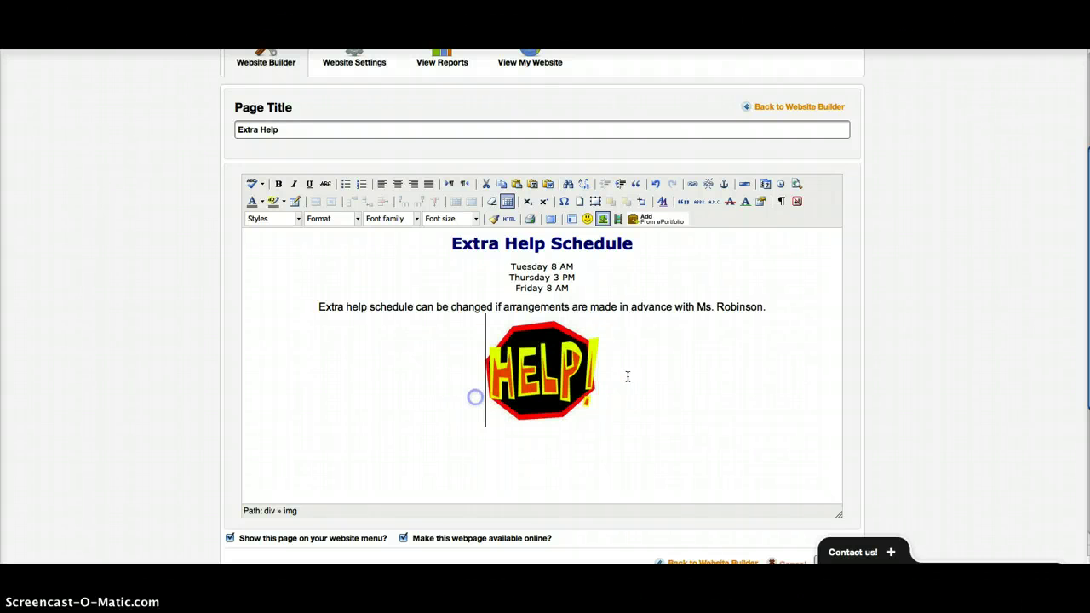
click(381, 189)
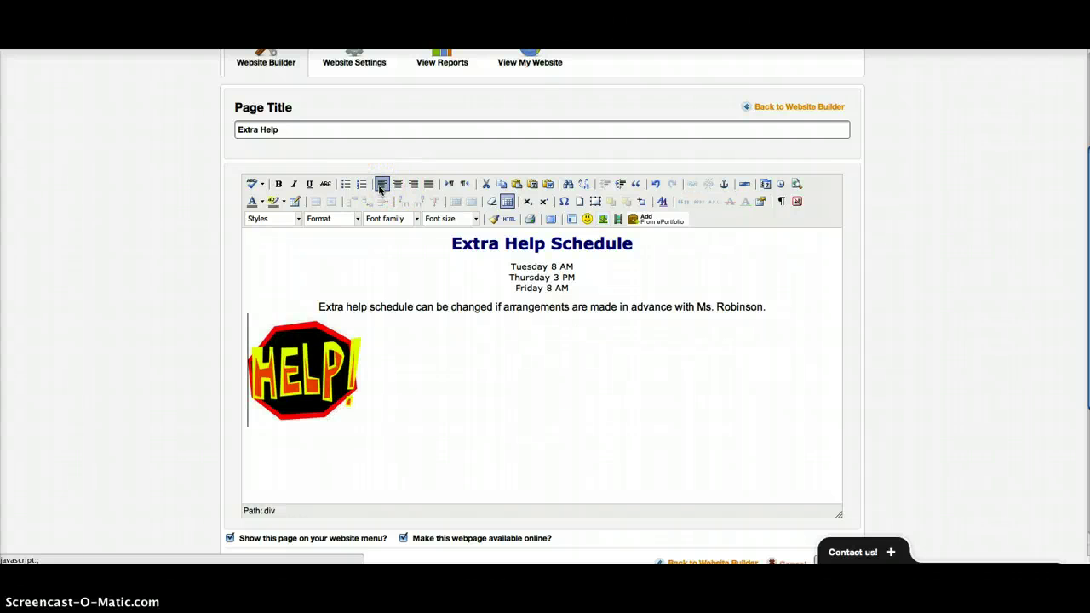
click(397, 185)
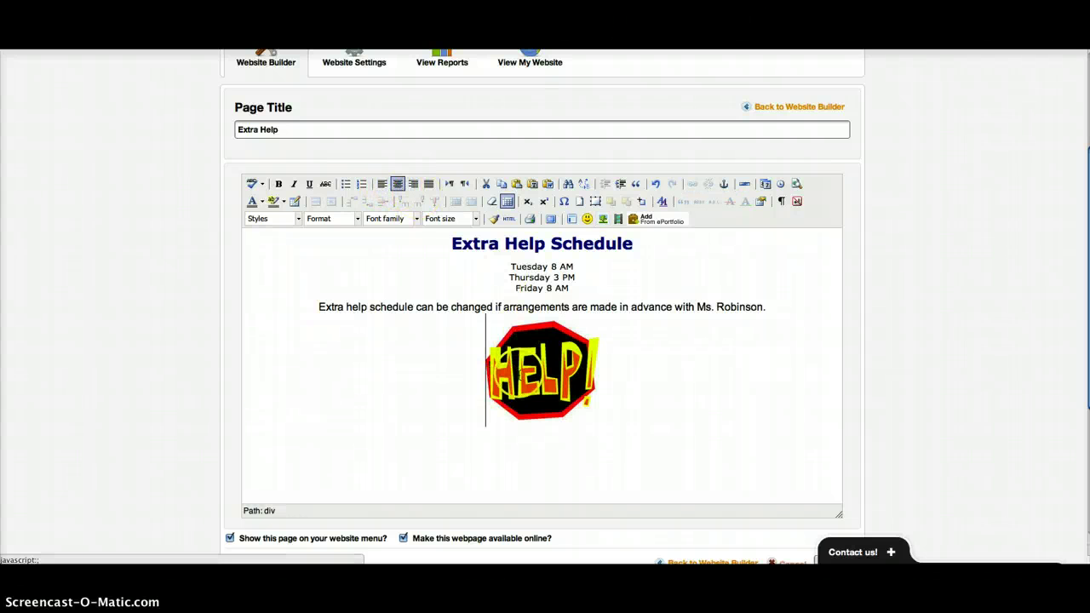
Try to move the HELP! image into the empty space beneath it
click(537, 371)
drag(536, 370, 533, 434)
click(428, 448)
drag(613, 367, 601, 469)
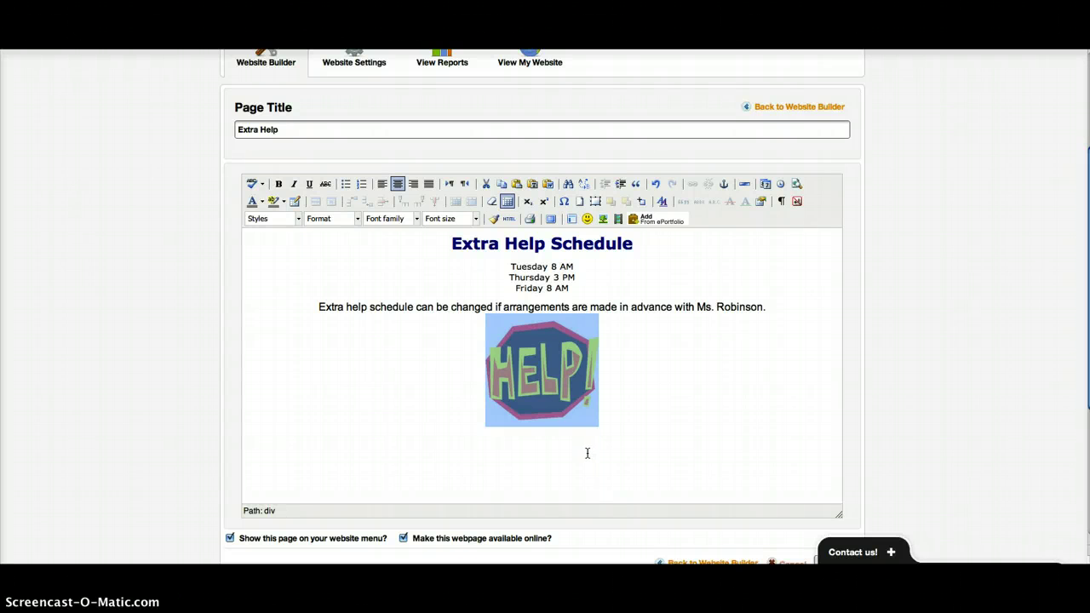
click(662, 403)
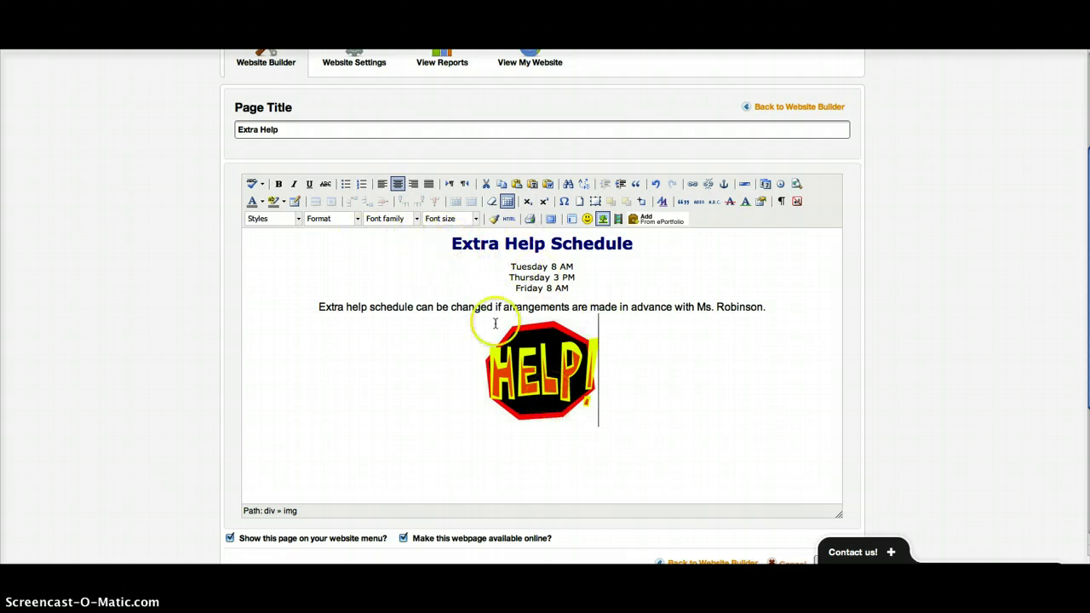
Add an empty line directly below the Extra Help Schedule heading
click(450, 242)
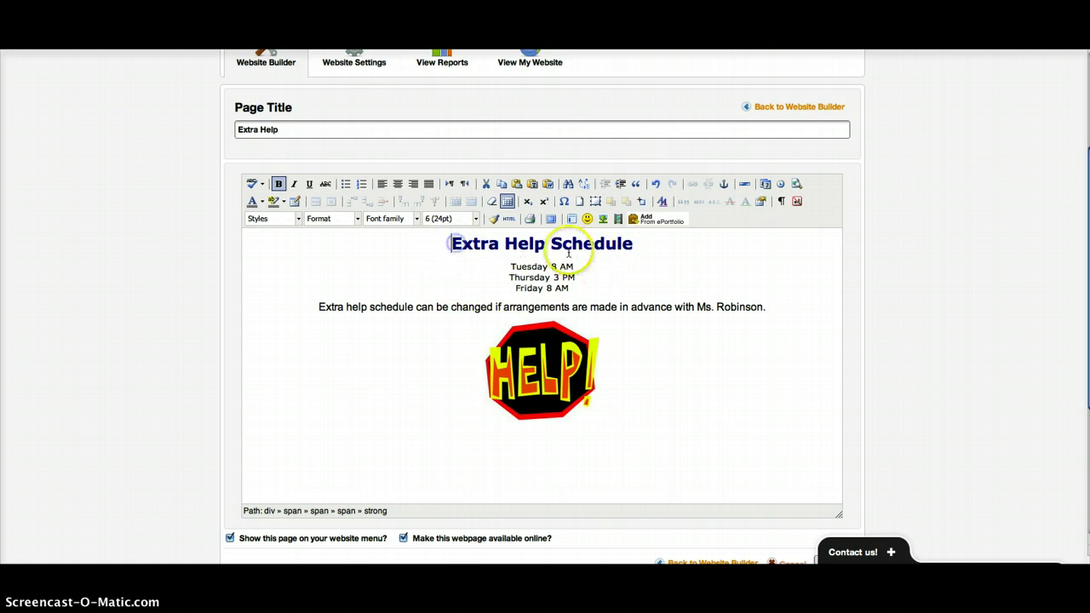
click(637, 243)
key(Return)
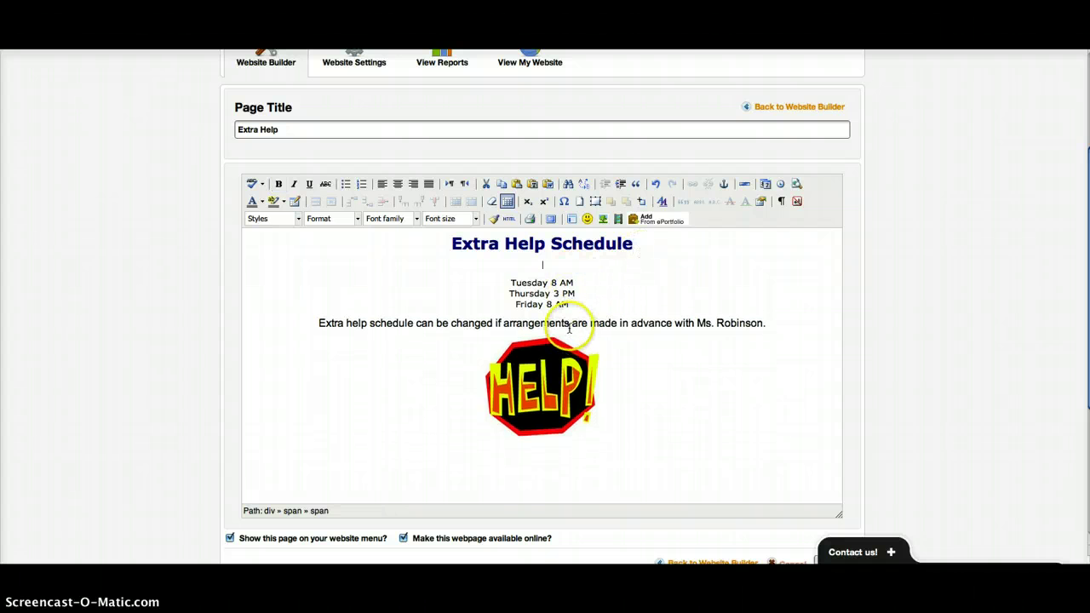
Insert a table with 2 columns, 1 row and Center alignment on the empty line below the heading
click(298, 205)
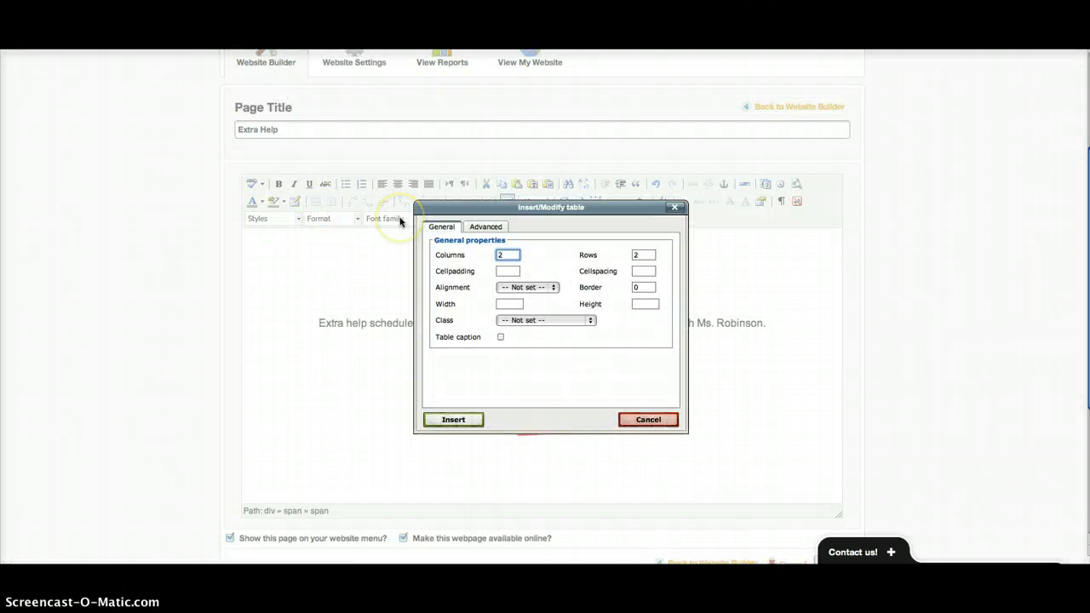
click(596, 263)
click(539, 258)
click(503, 256)
double_click(638, 254)
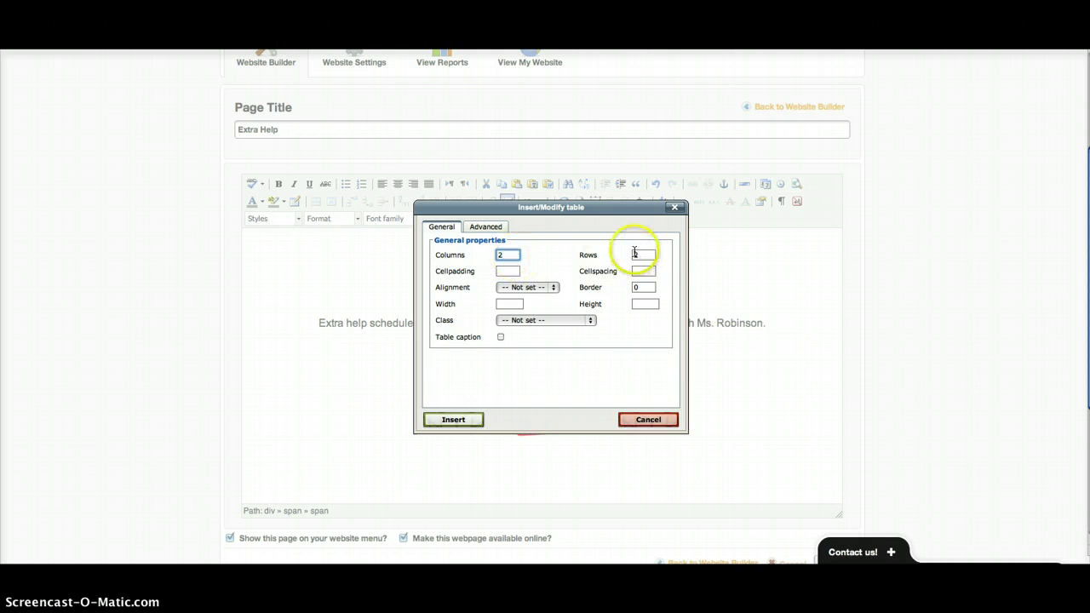
click(508, 248)
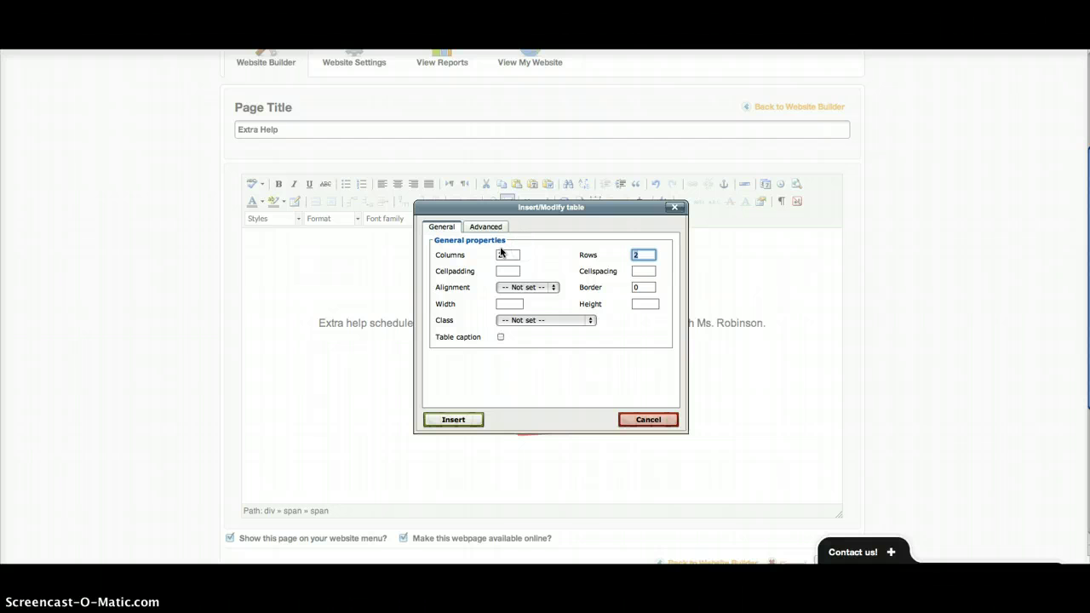
click(545, 288)
click(538, 291)
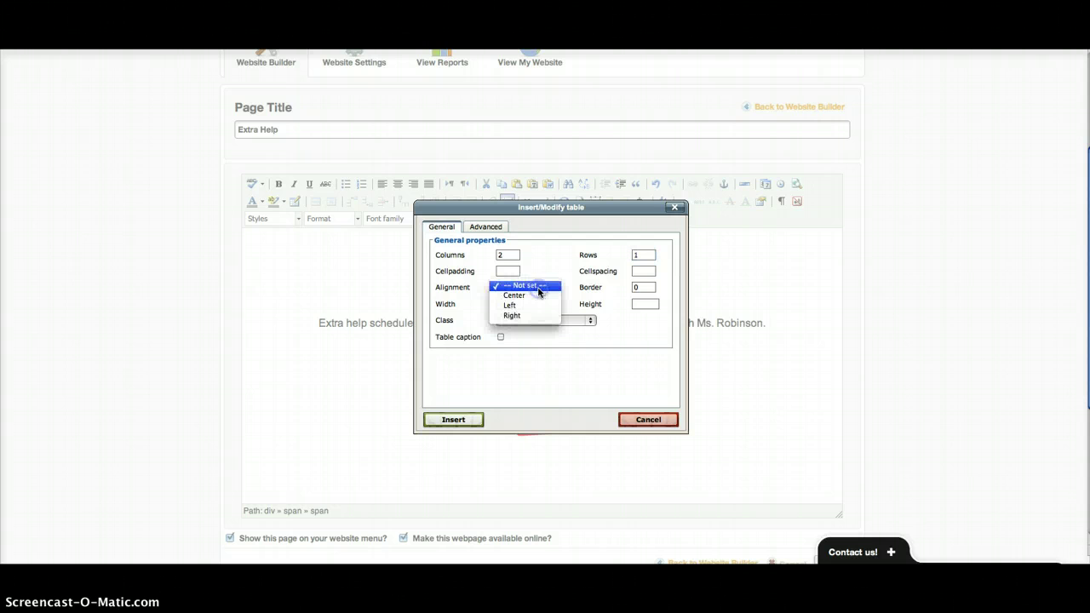
click(536, 298)
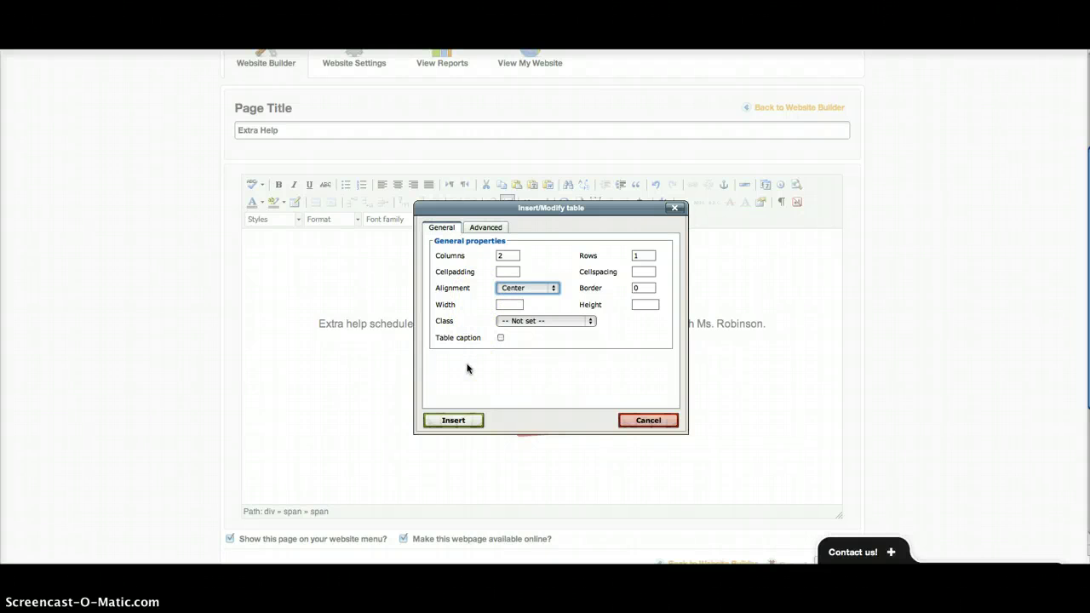
click(466, 421)
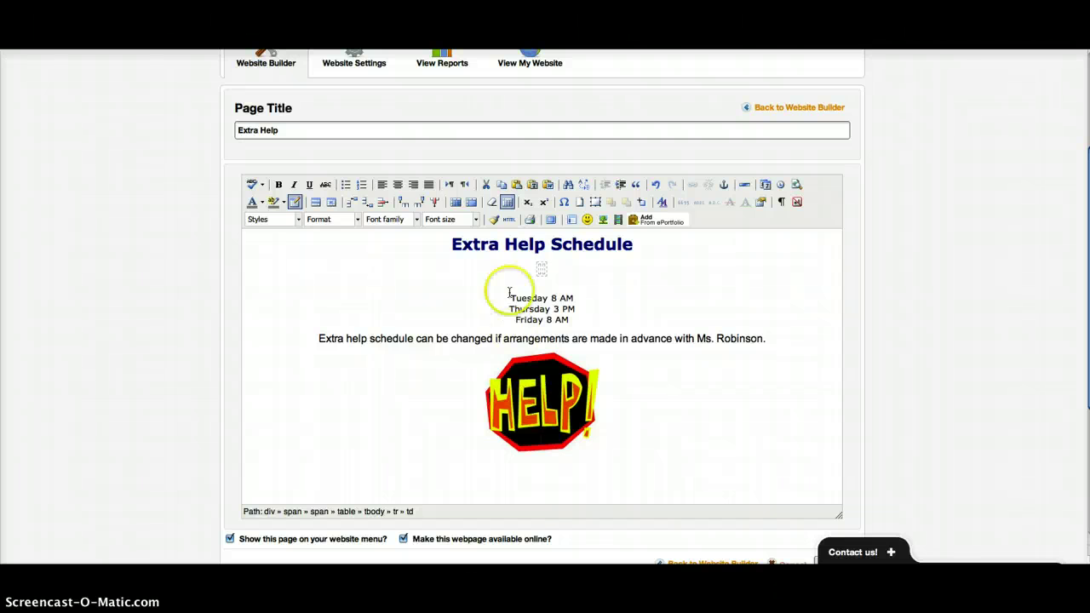
Move the Extra Help Schedule heading into the first cell of the new table
click(539, 269)
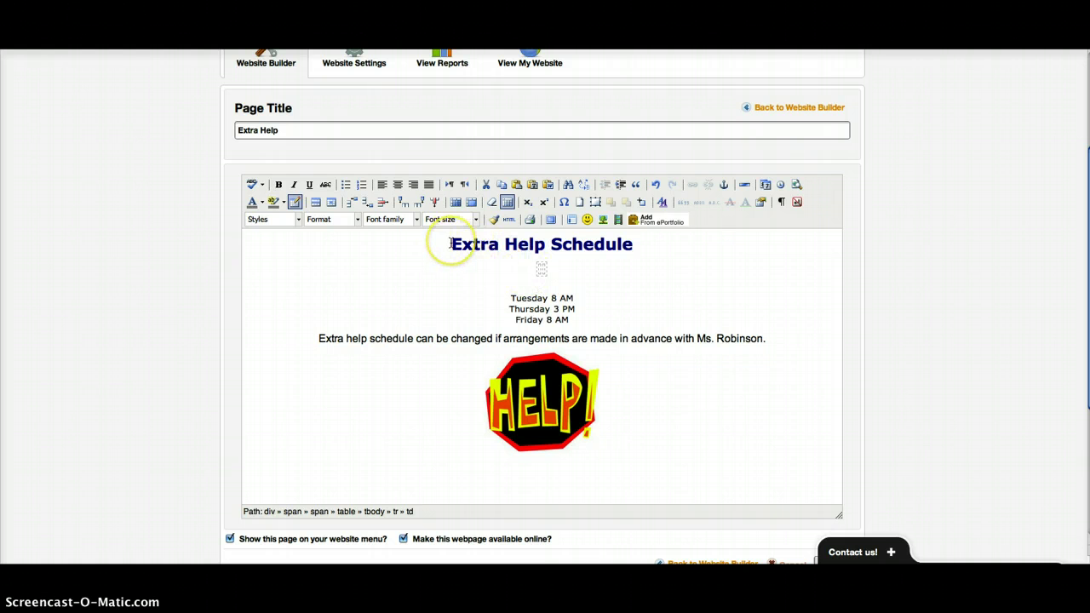
drag(451, 244, 642, 245)
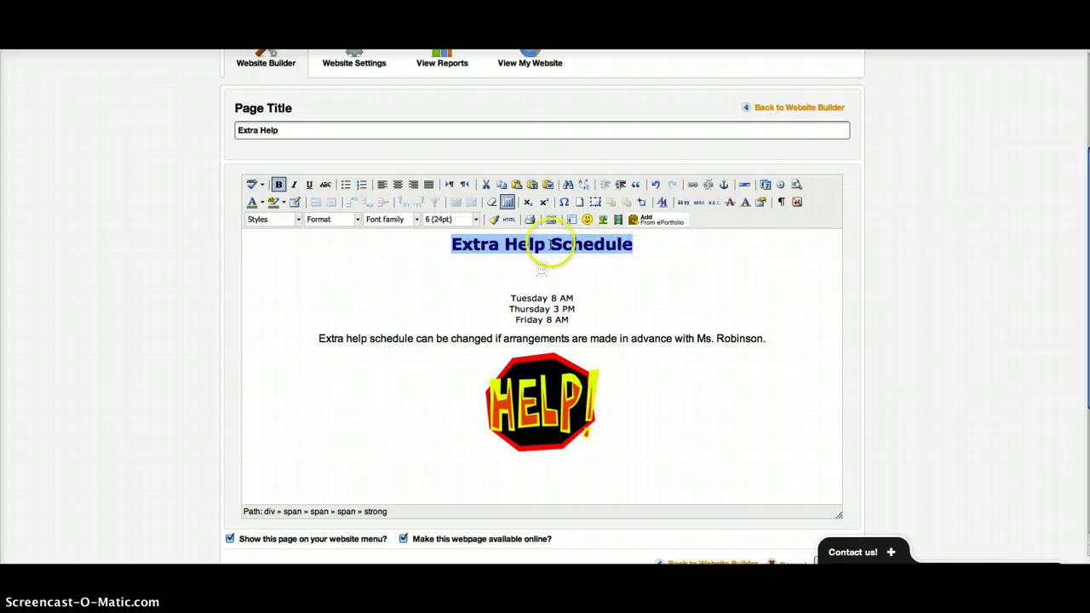
drag(542, 269, 539, 277)
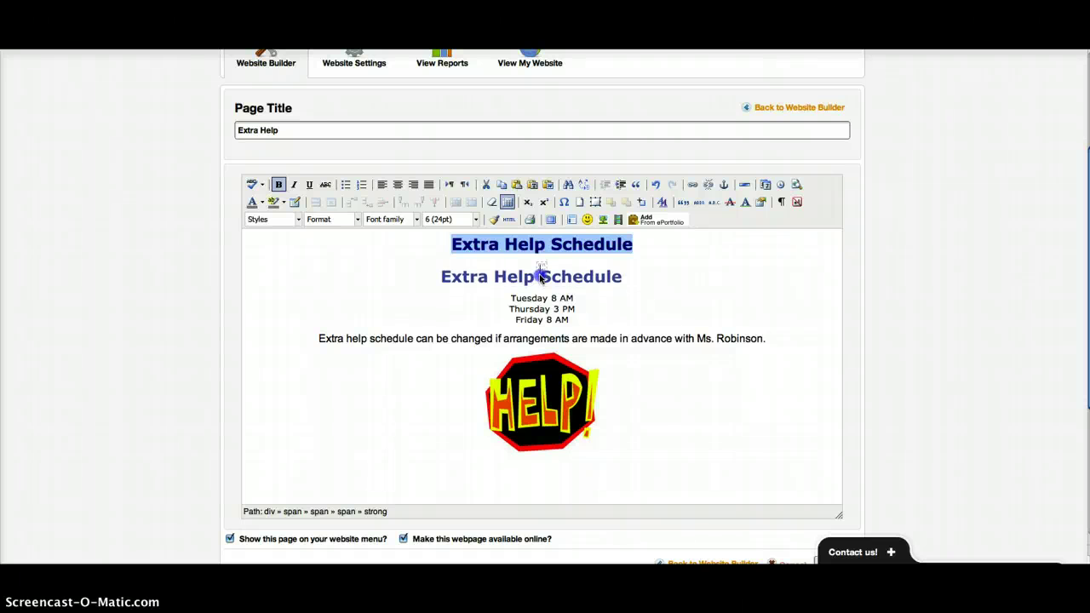
drag(539, 277, 540, 278)
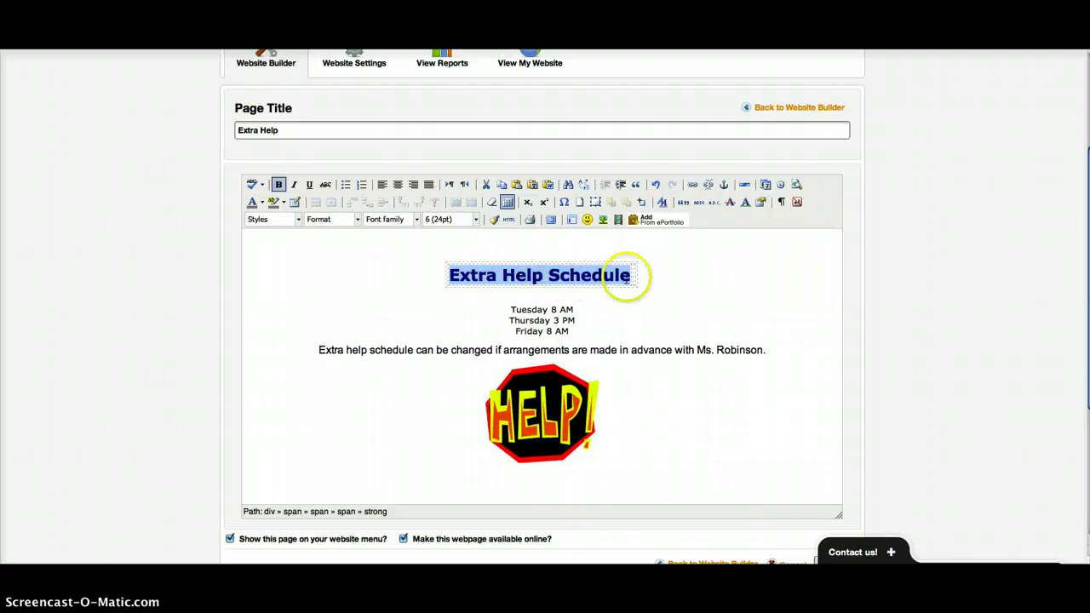
Move the HELP! image from below the schedule text into the table's second cell
click(634, 278)
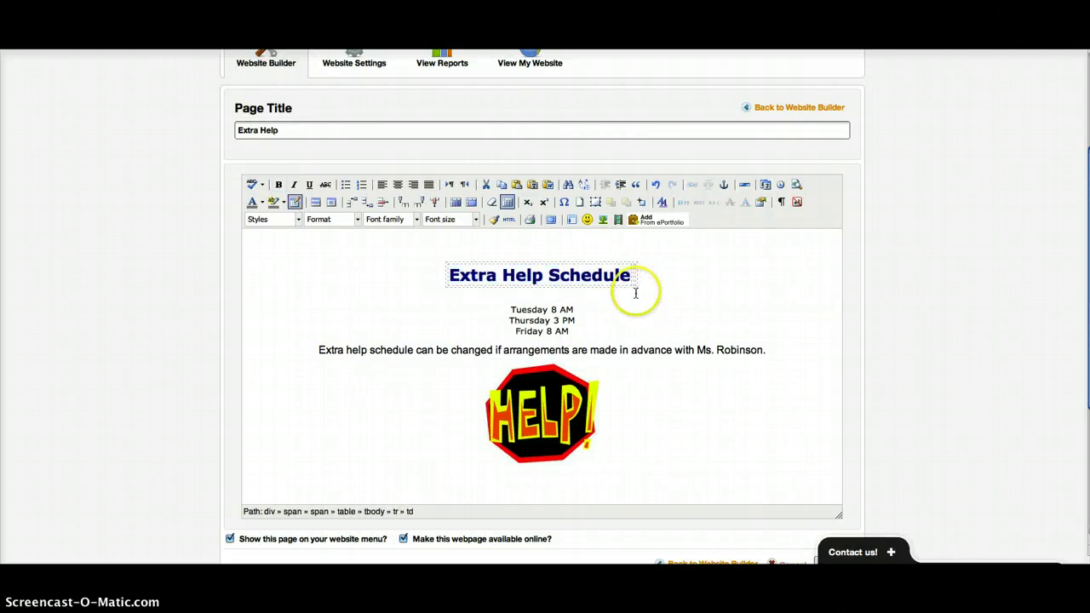
click(637, 281)
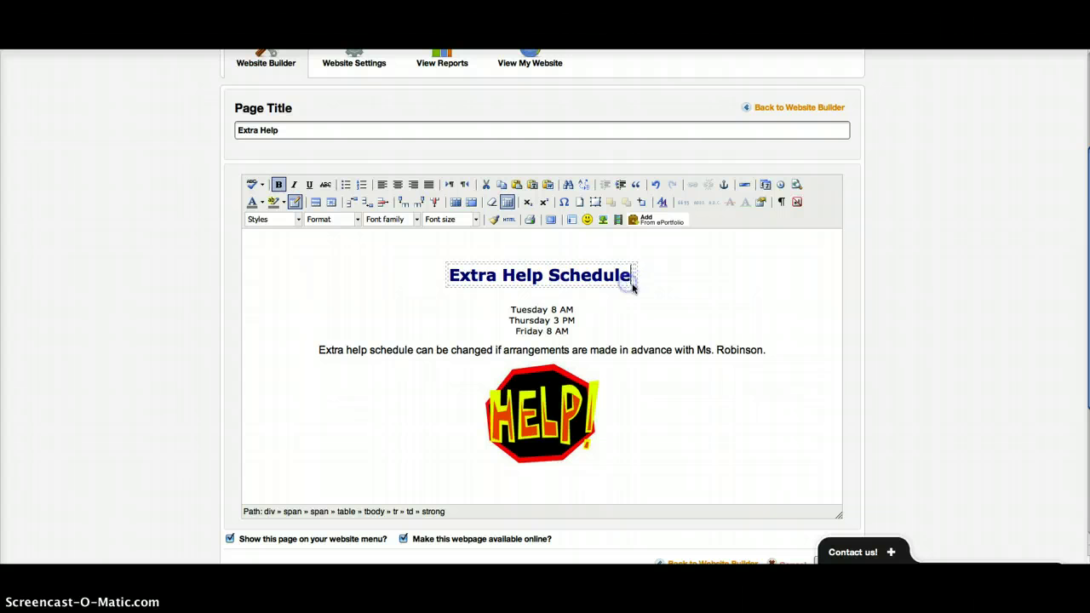
click(634, 279)
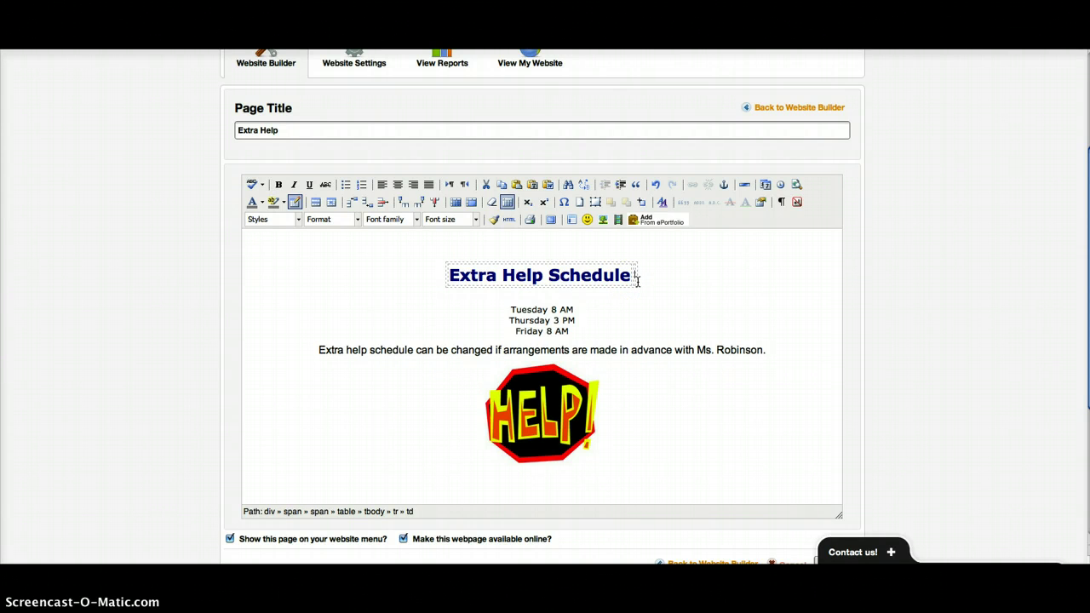
scroll(545, 375, down, 2)
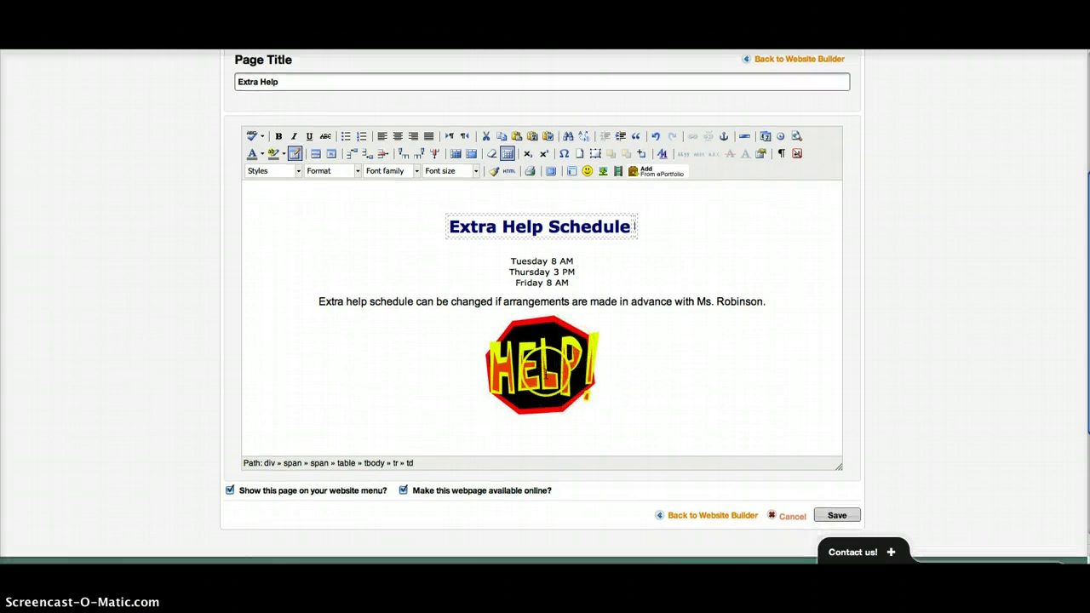
drag(547, 373, 644, 240)
drag(565, 285, 632, 358)
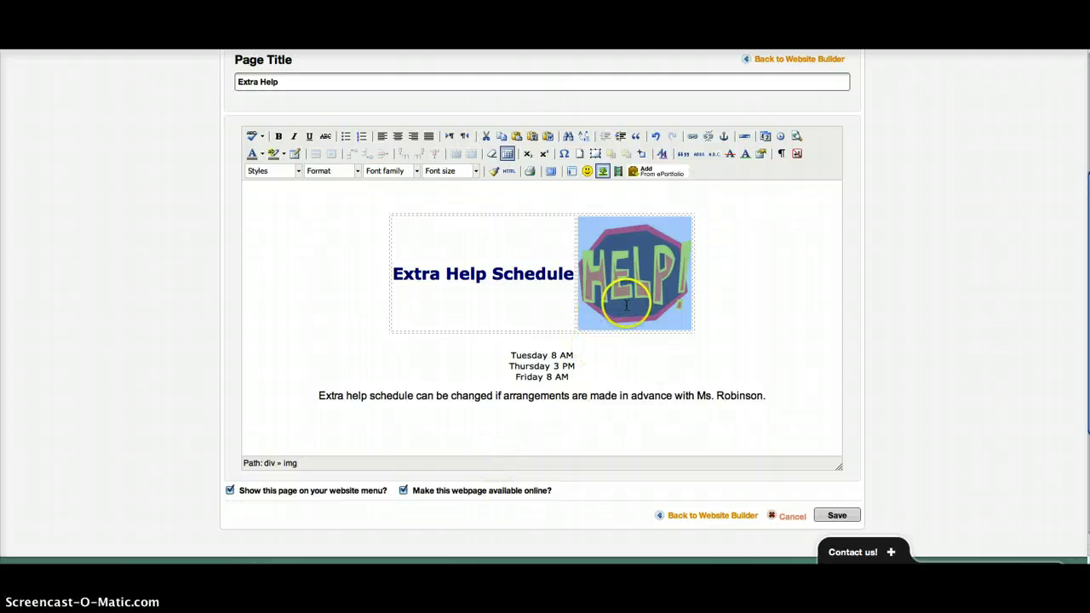
Widen both table cells by adding spaces after the heading and after the HELP! image
click(600, 304)
click(561, 318)
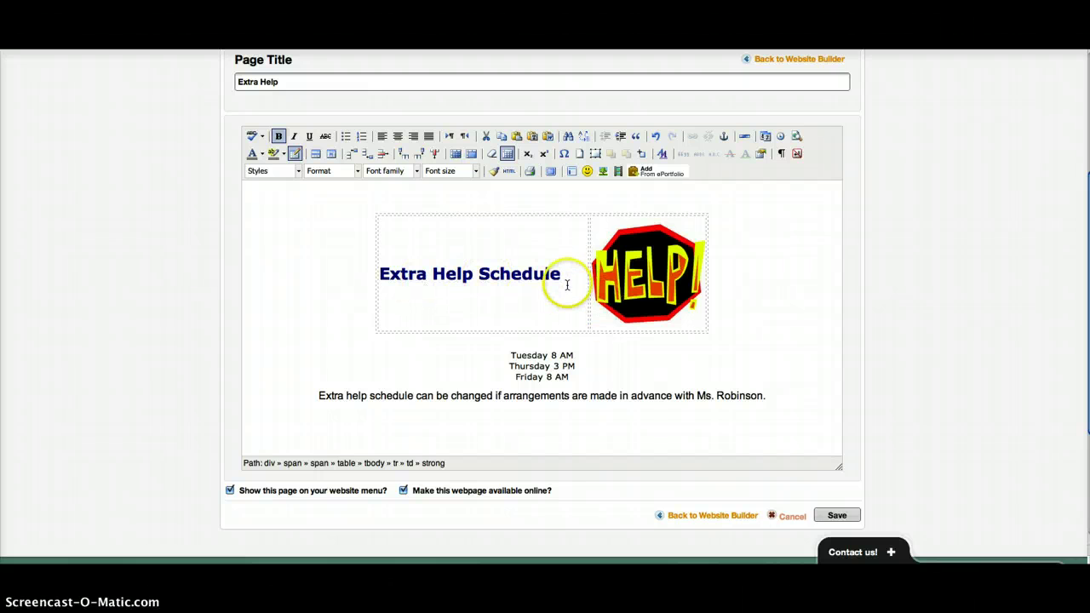
click(694, 290)
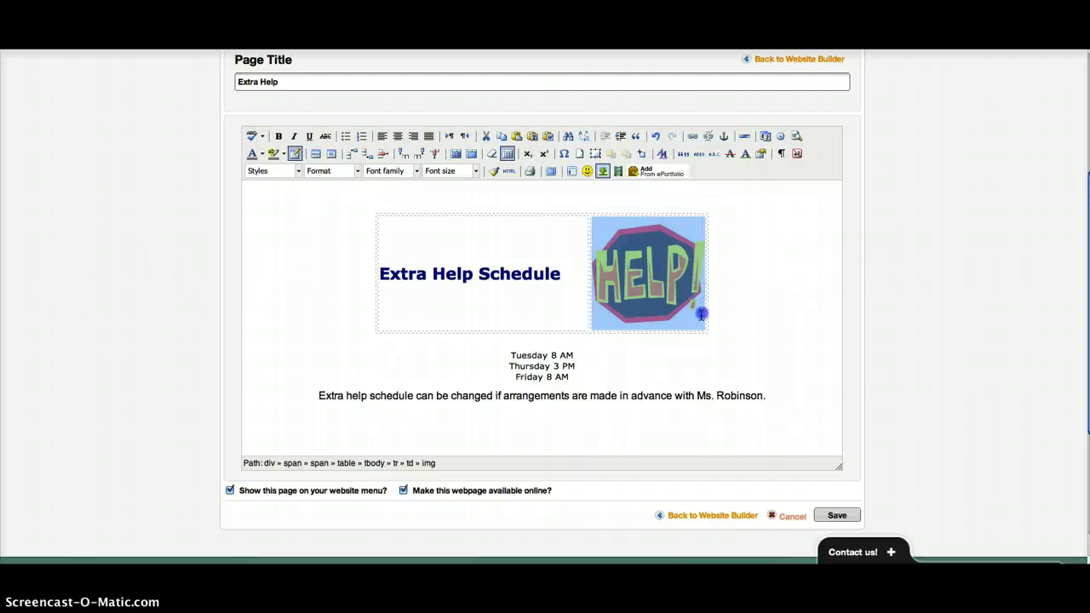
click(690, 319)
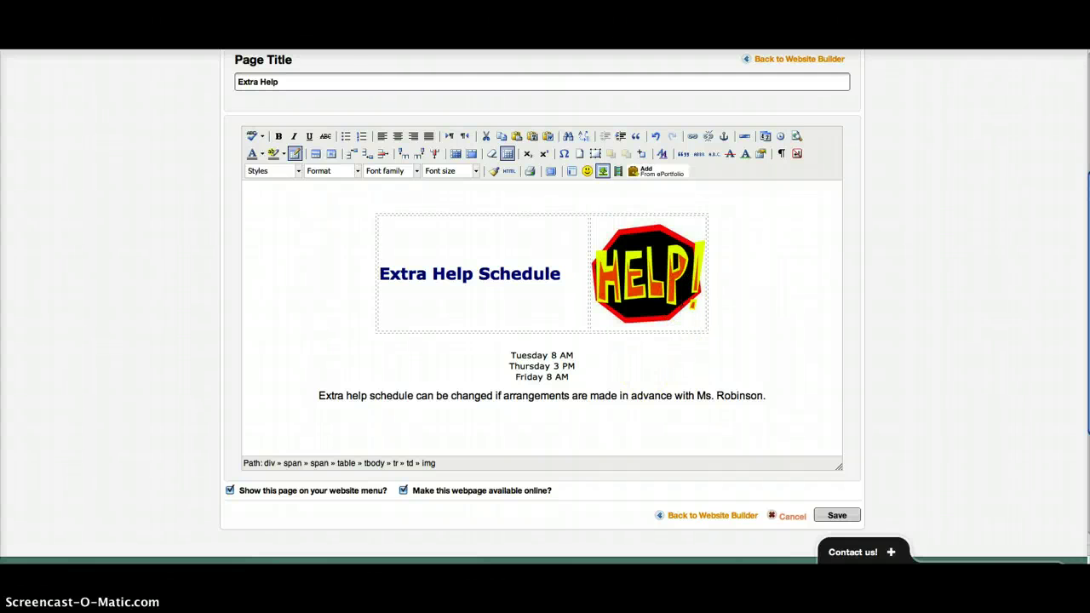
drag(700, 308, 670, 304)
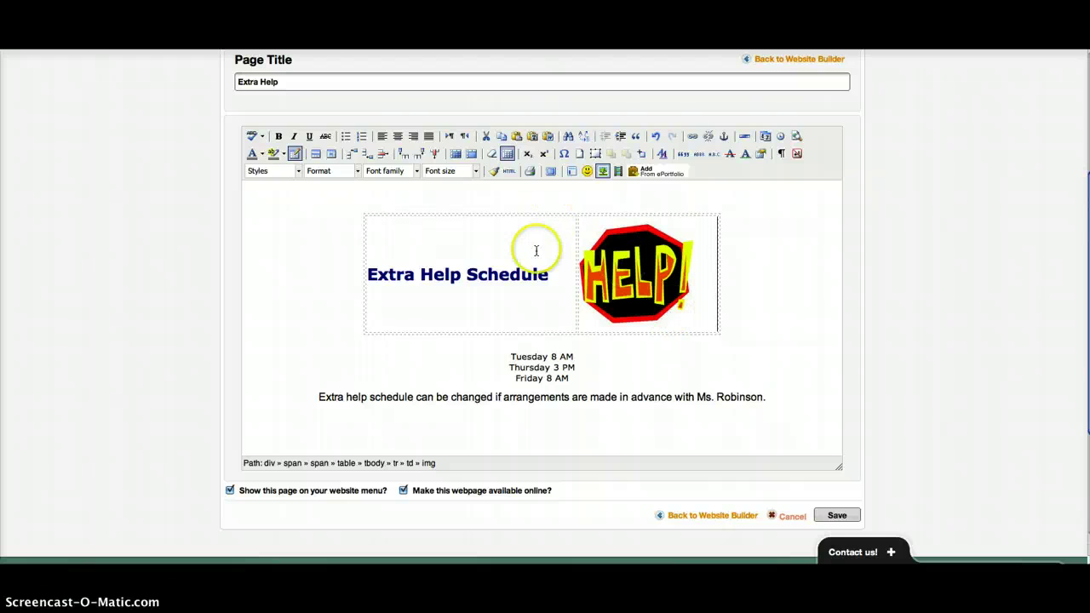
Try centring the Extra Help Schedule heading within its cell, and set it back to left alignment
click(518, 273)
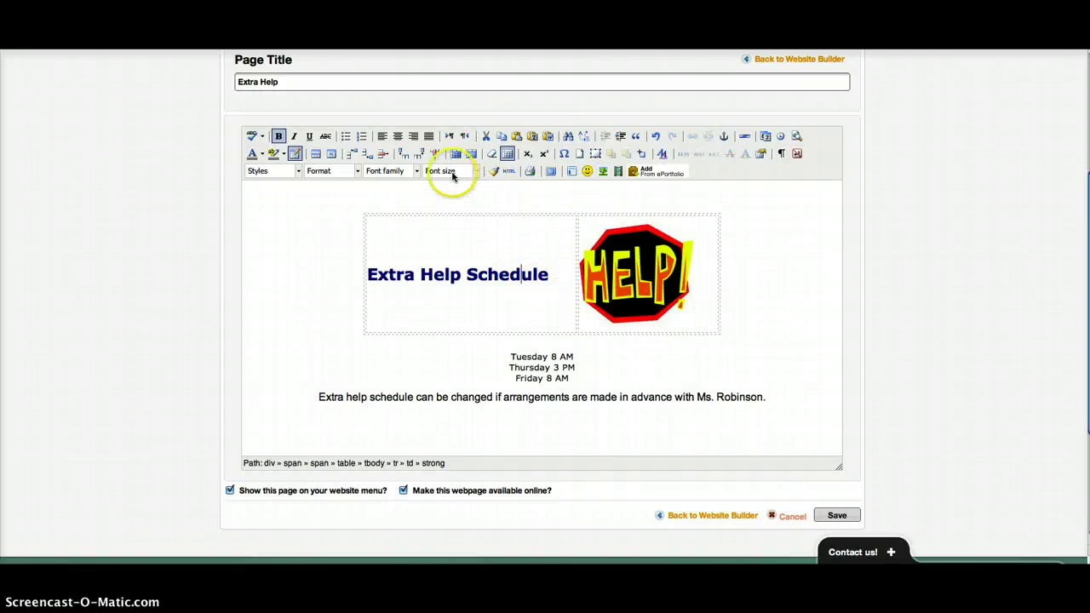
click(397, 139)
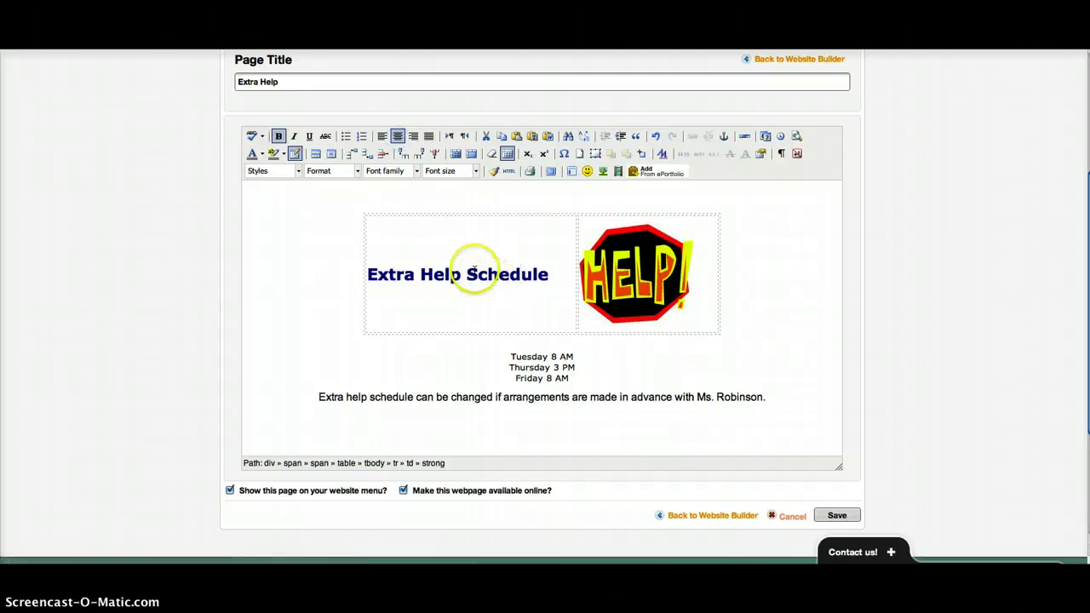
click(382, 136)
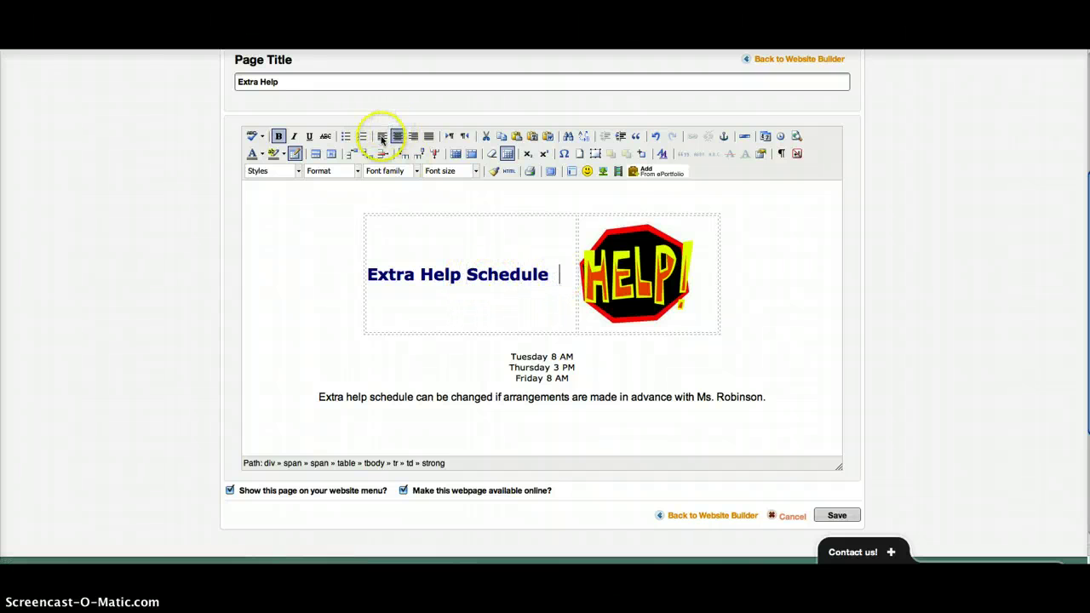
Add spaces in front of the Extra Help Schedule heading to indent it within its table cell
click(373, 281)
click(460, 266)
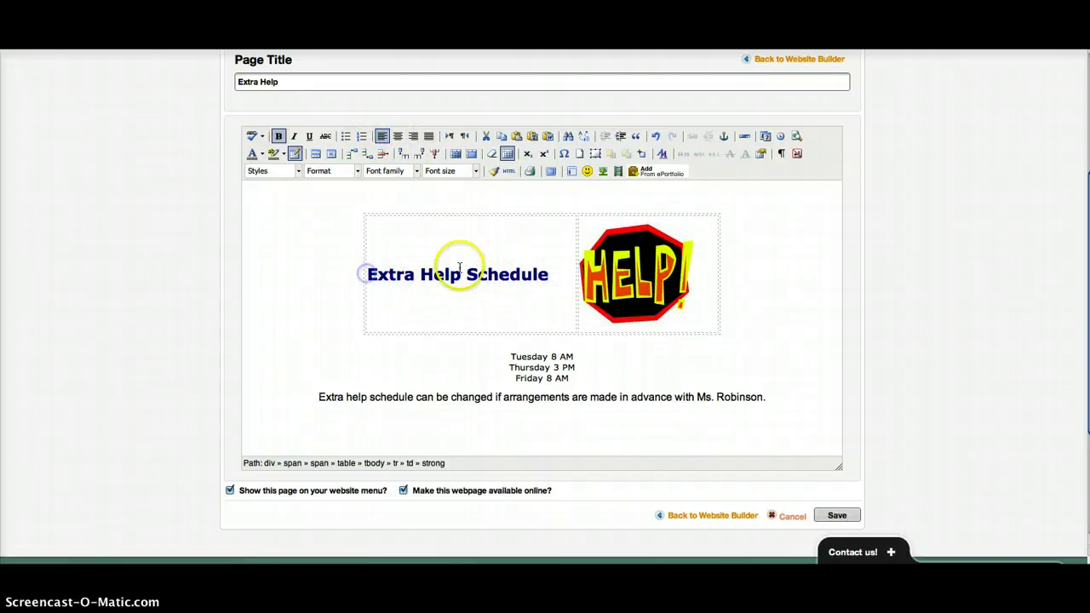
click(555, 312)
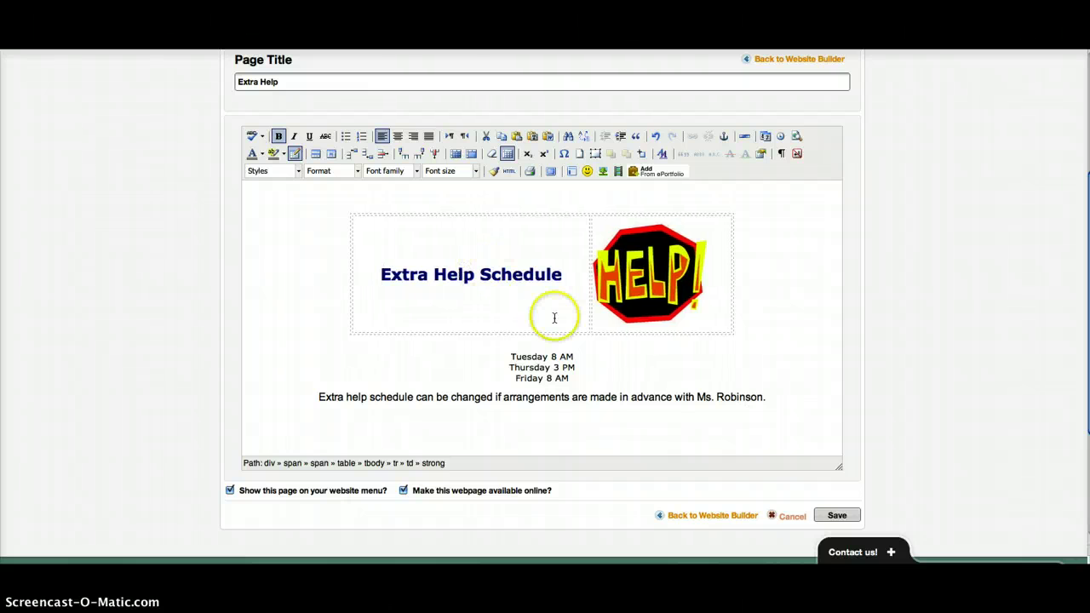
click(514, 202)
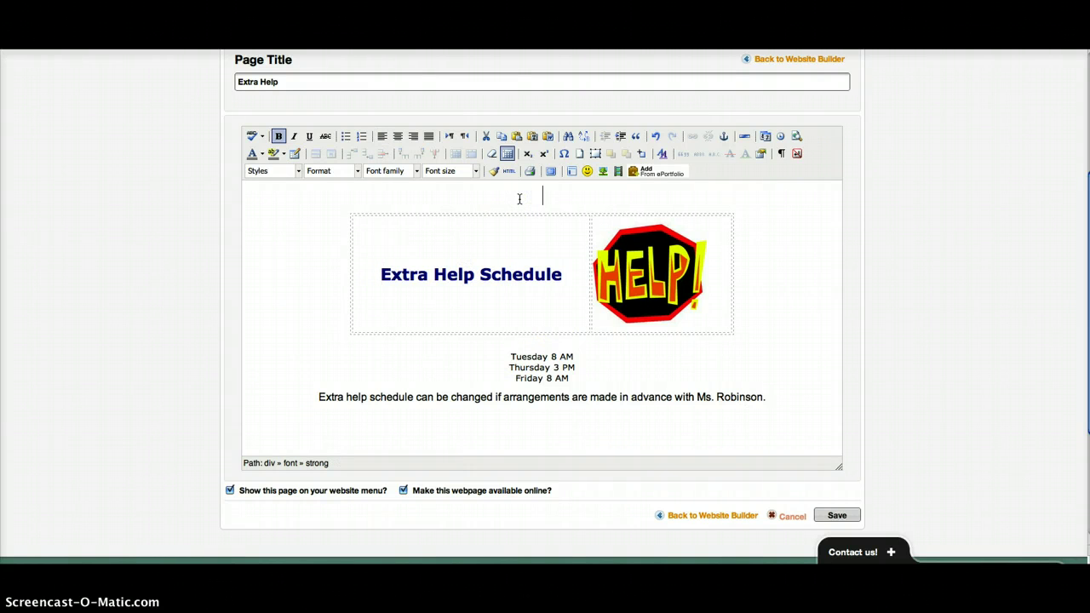
scroll(519, 198, down, 5)
scroll(528, 199, up, 6)
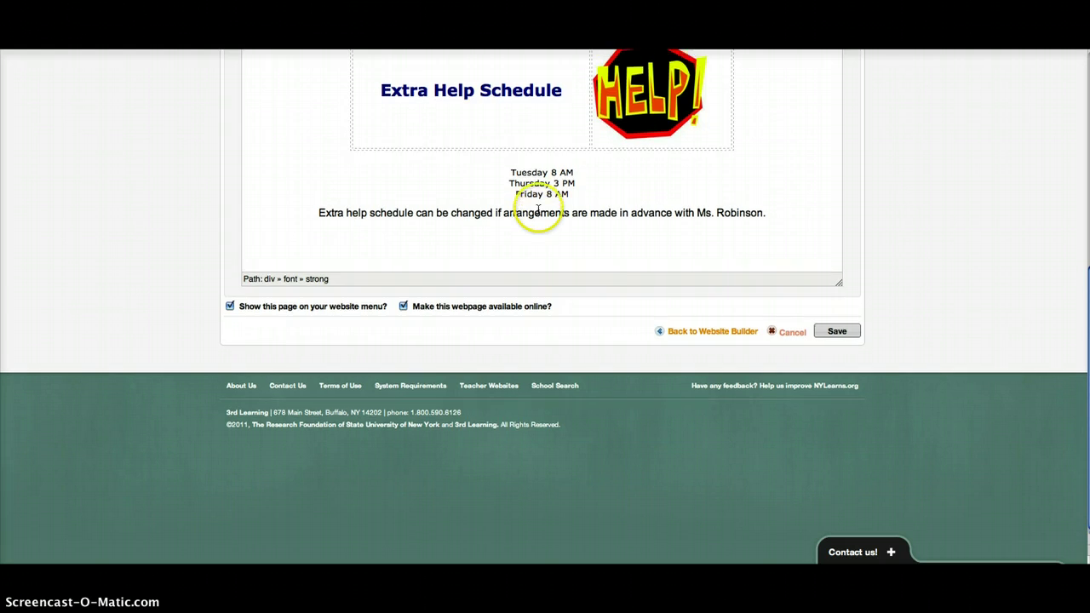
click(634, 345)
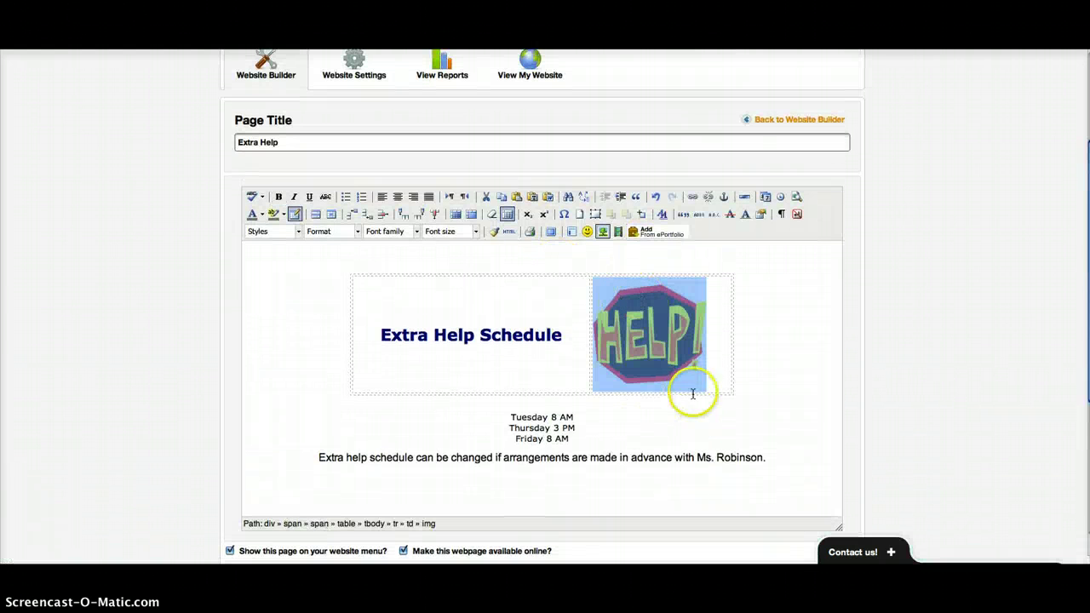
click(735, 421)
Save the edited Extra Help webpage and dismiss the save message
scroll(735, 420, down, 3)
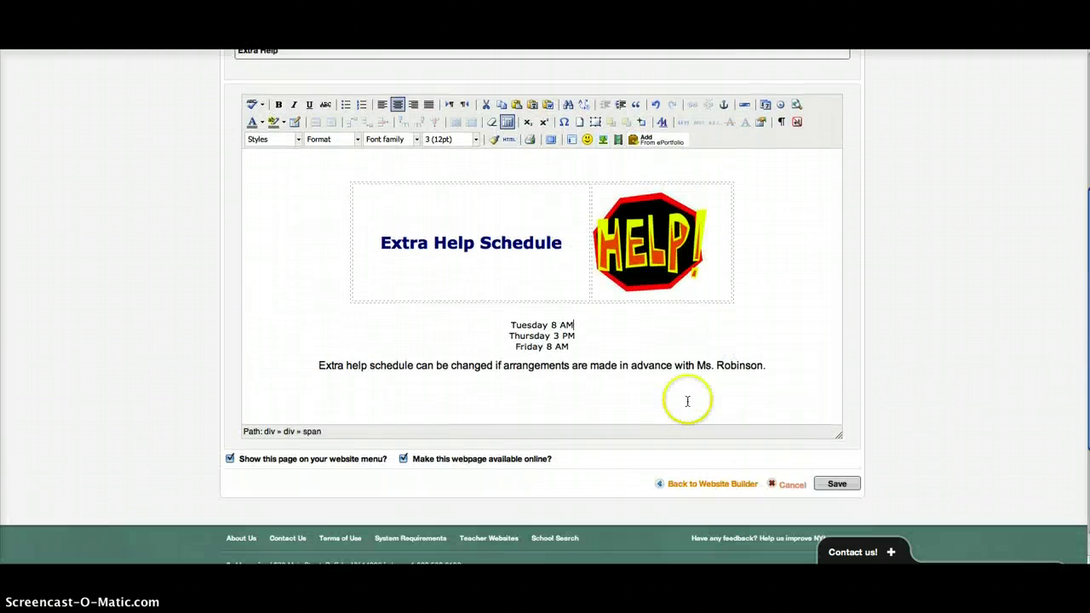
click(836, 483)
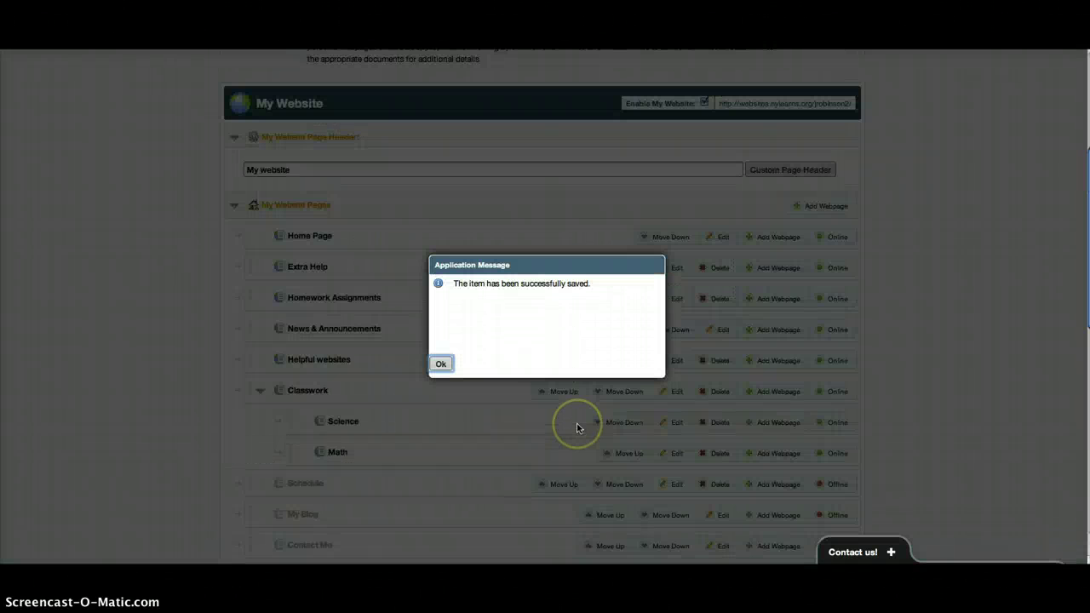
click(441, 364)
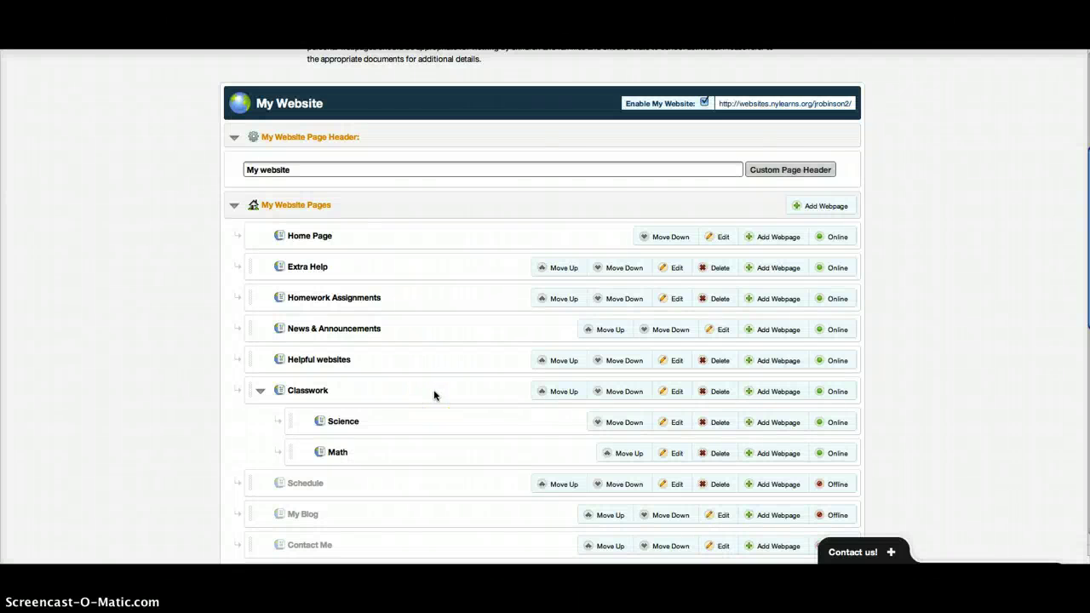
Open the live Extra Help webpage from the list of website pages to view its new layout
scroll(433, 394, down, 5)
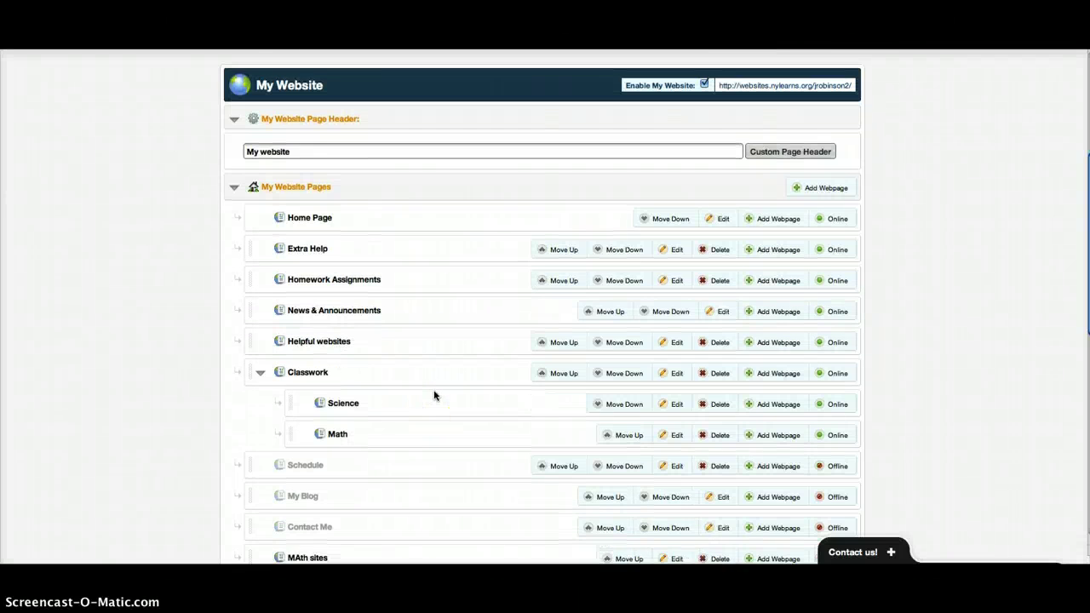
scroll(434, 394, up, 4)
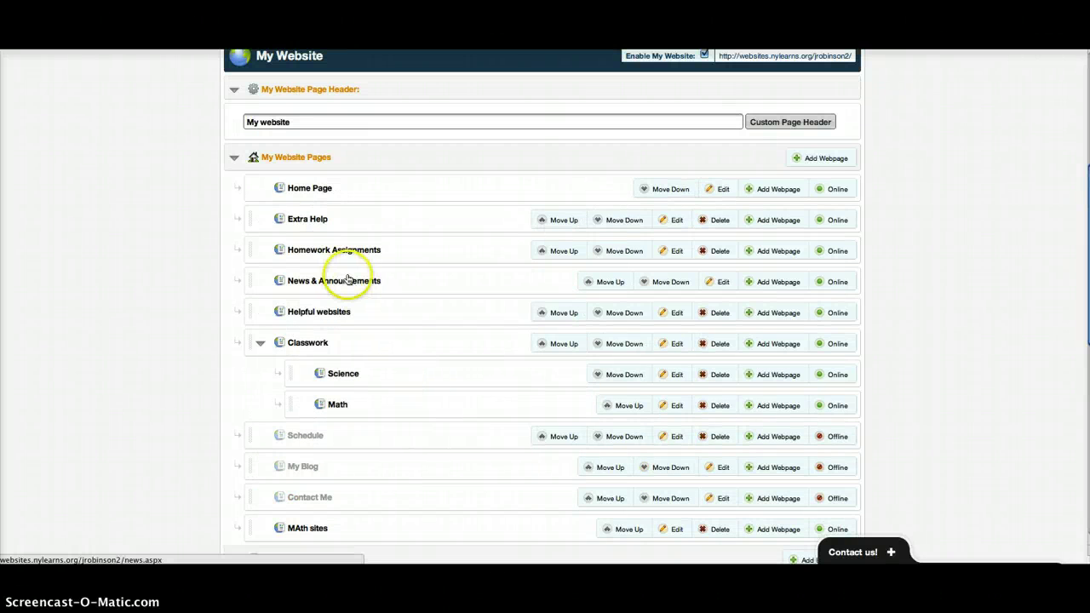
click(308, 219)
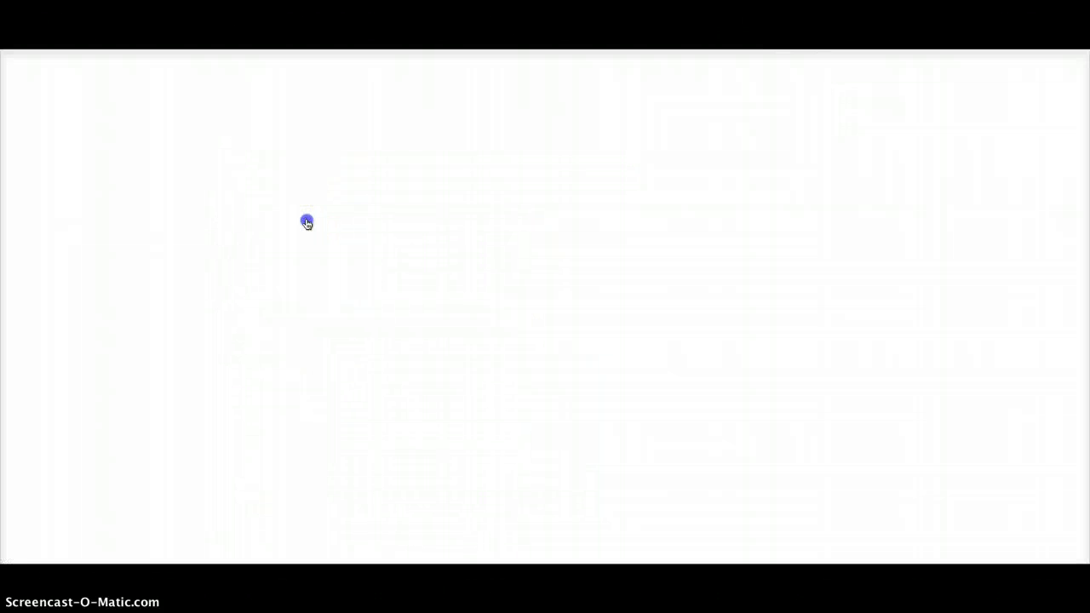